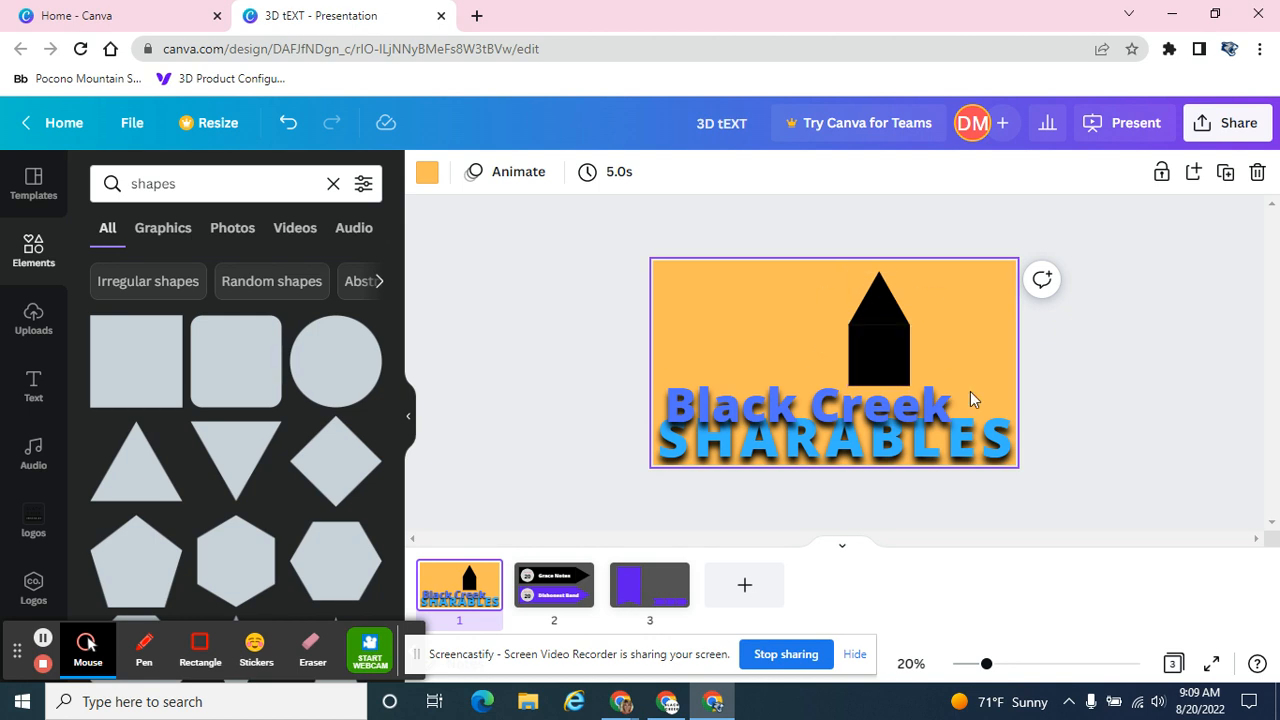
Step: Move the black square and triangle apart on page 1 and undo both moves
left_click_drag(891, 360, 790, 350)
left_click_drag(880, 330, 907, 325)
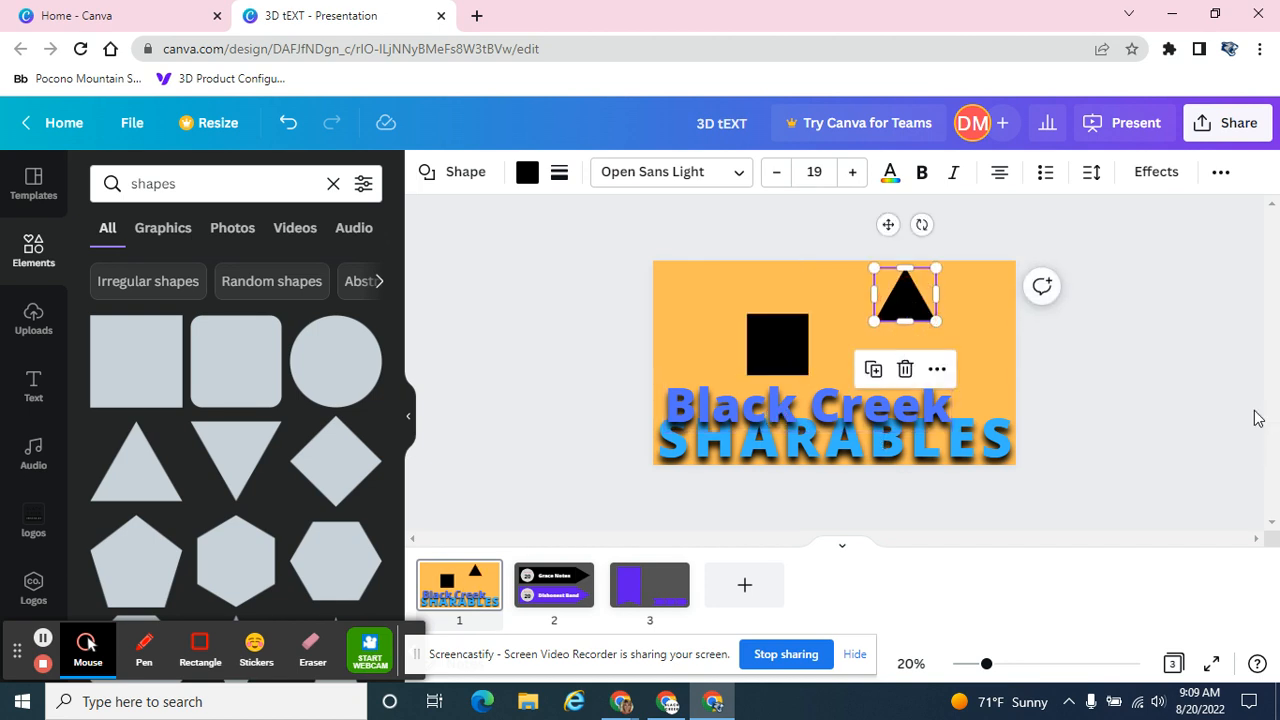
key("ctrl+z")
key("ctrl+z")
left_click(1225, 473)
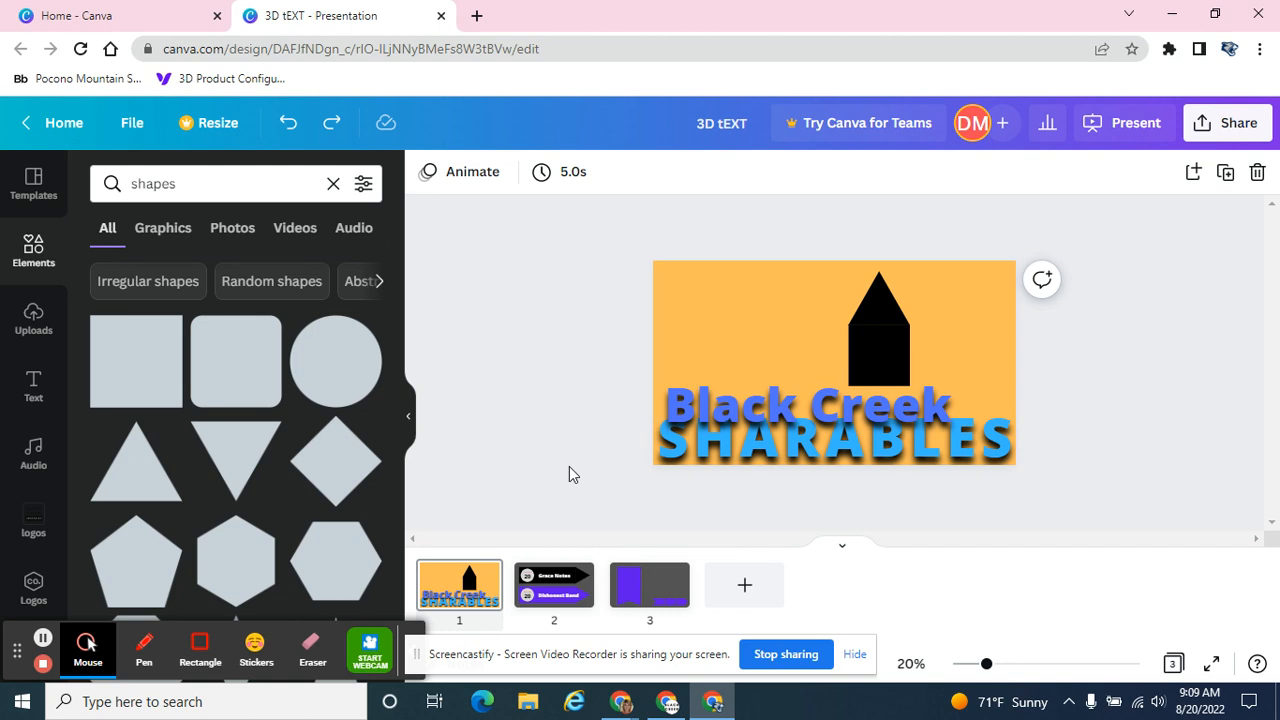
Step: Examine the rectangle, triangle and circle shapes that make up the Grace Notes arrow banner on page 2
left_click(553, 588)
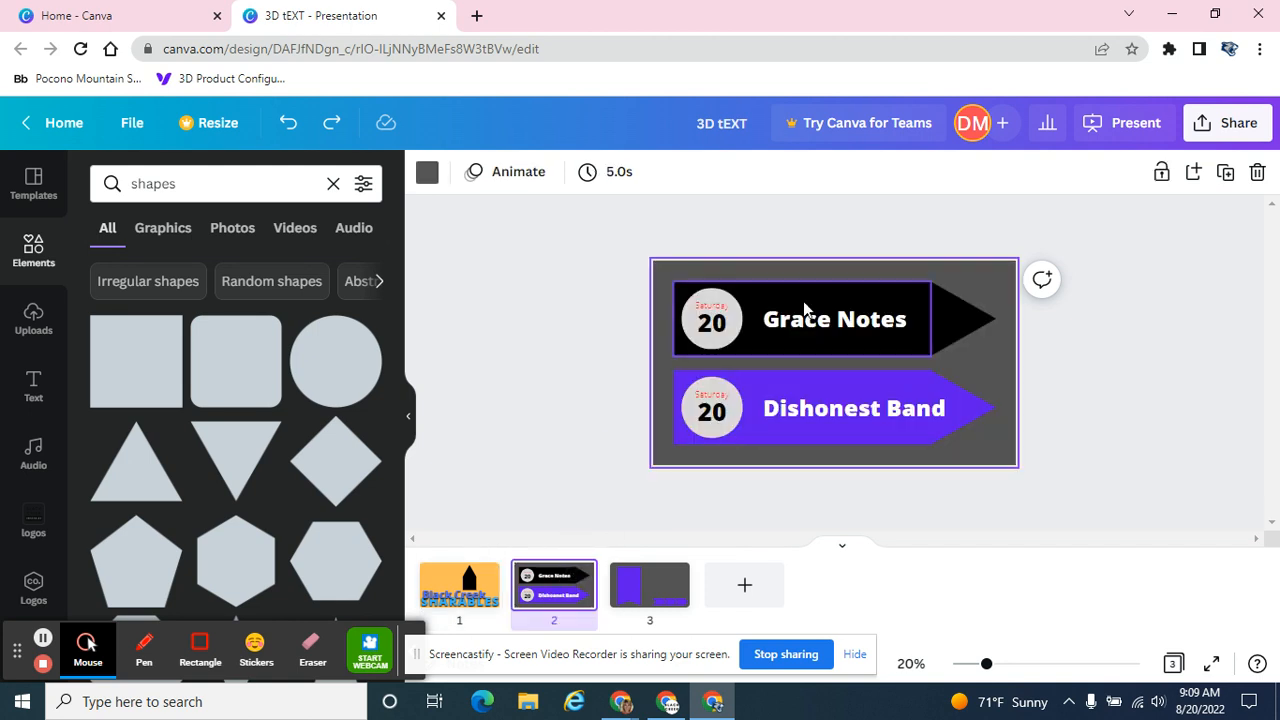
left_click(1185, 284)
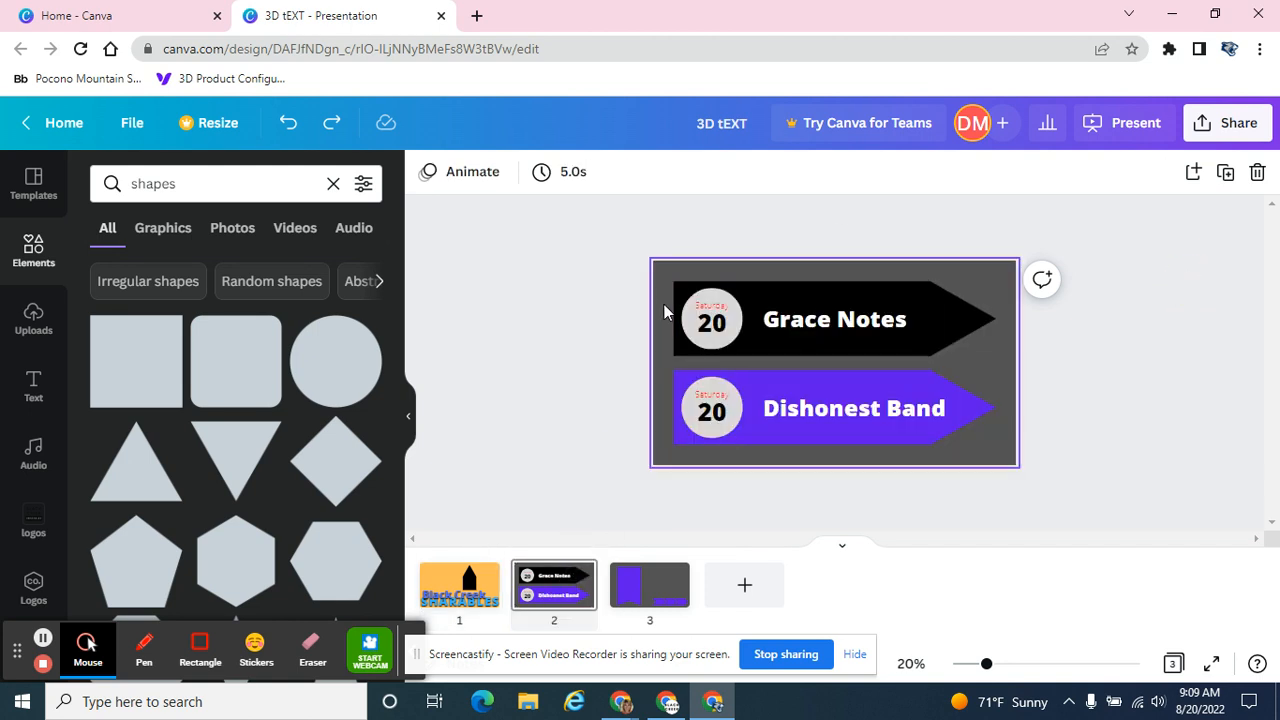
left_click(891, 293)
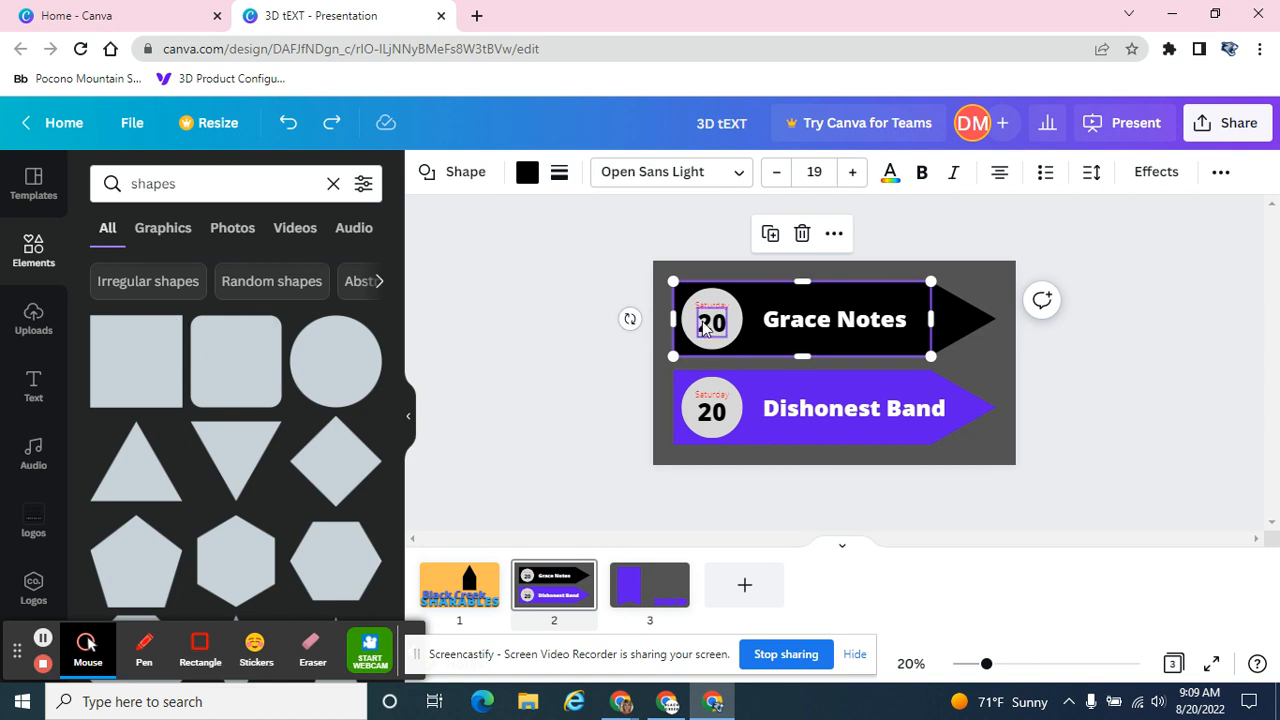
left_click(974, 306)
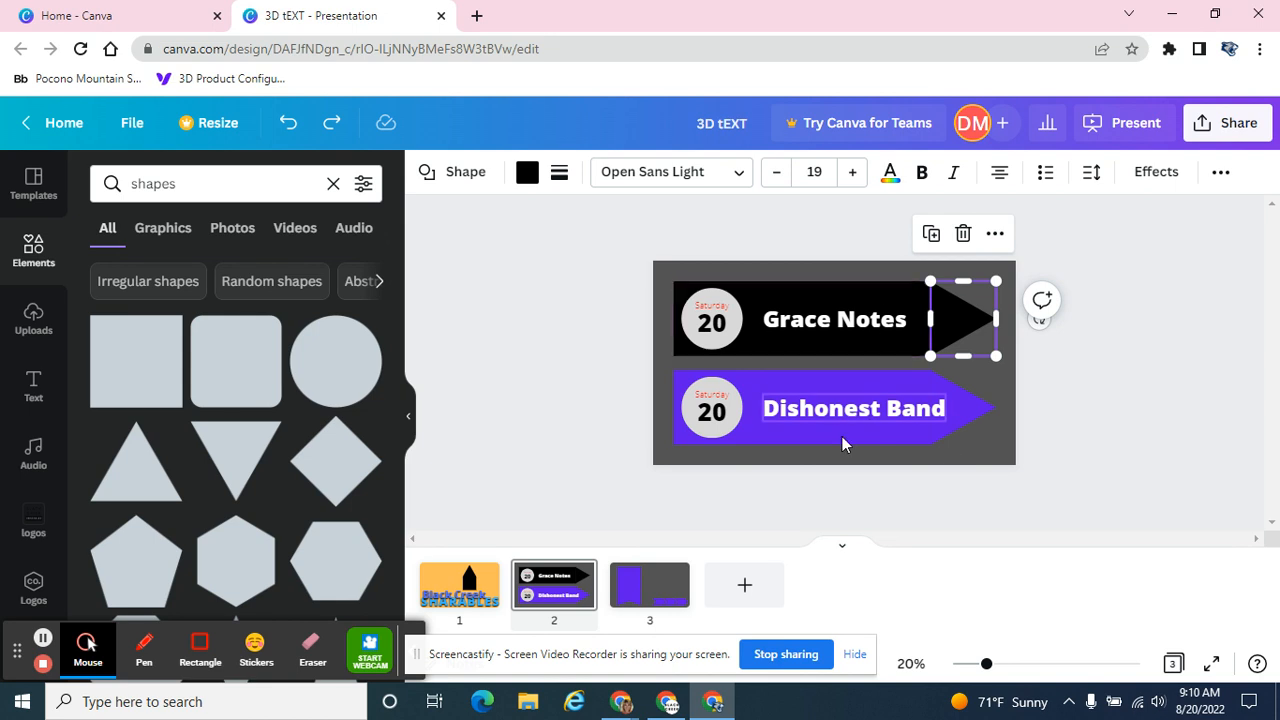
left_click(1166, 374)
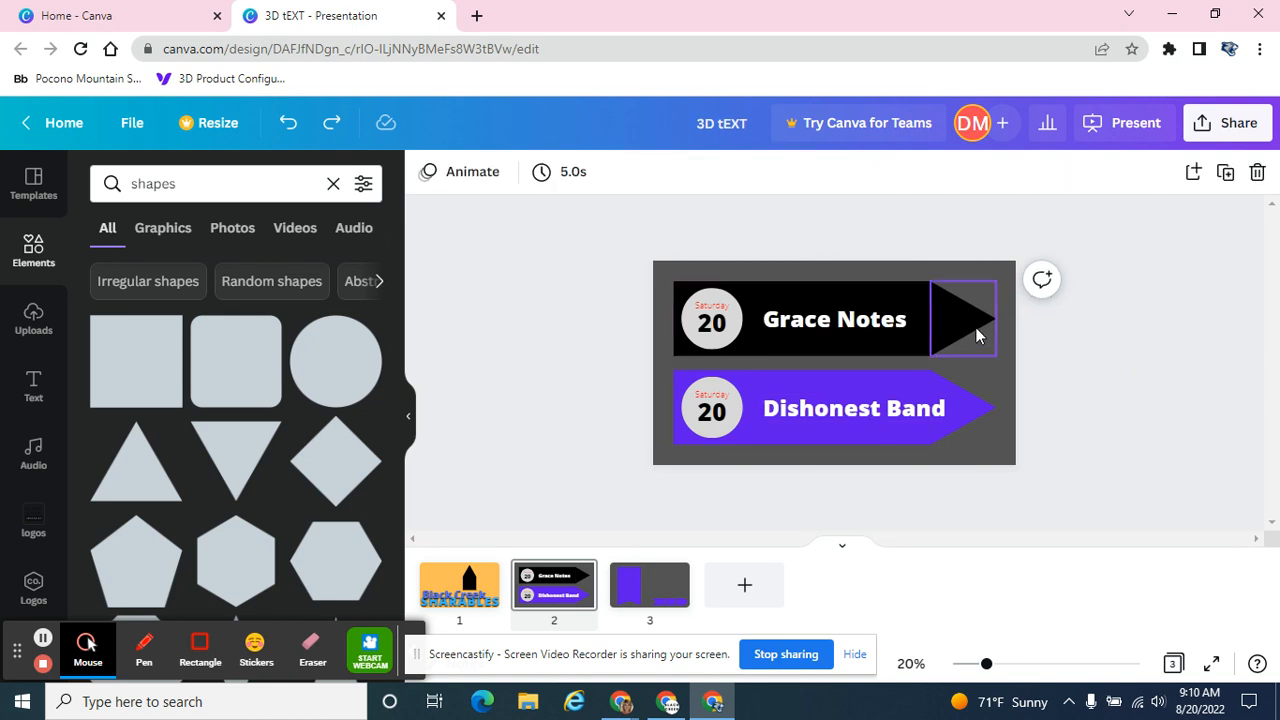
left_click(977, 335)
left_click(799, 296)
left_click(711, 318)
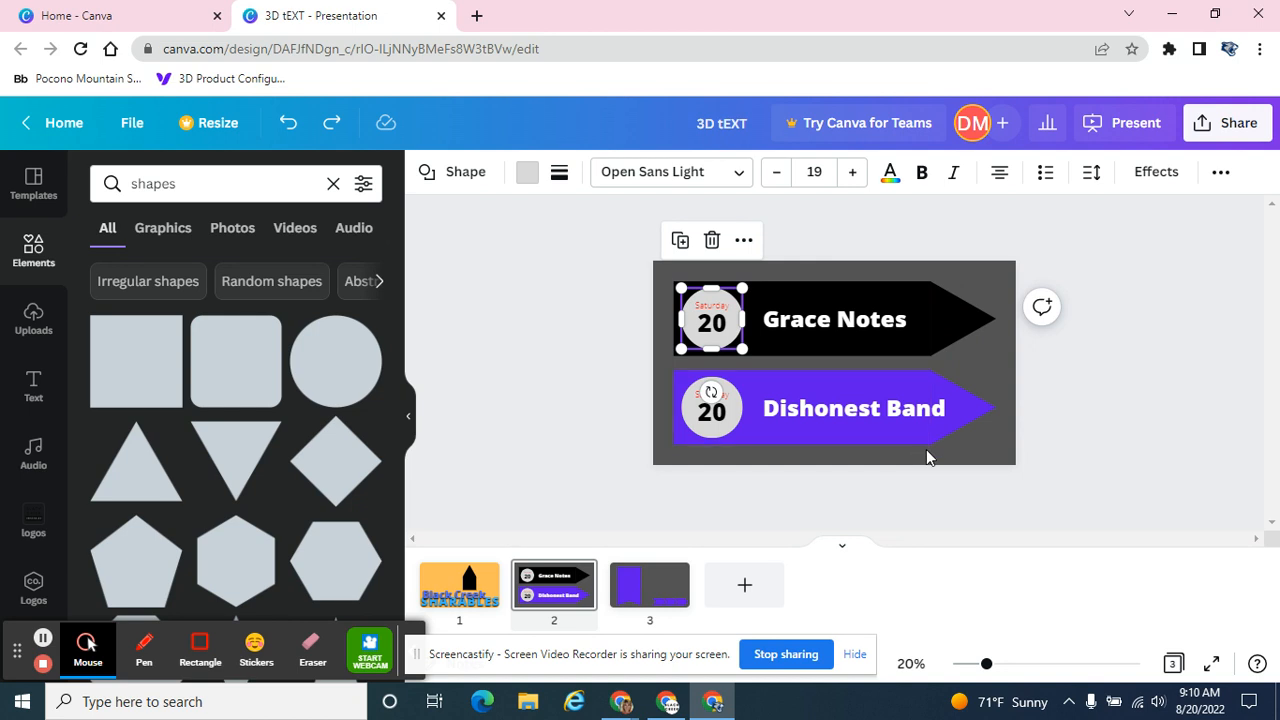
Step: Inspect the pieces of the purple ribbon banner on page 3 and browse the available shapes for similar ones
left_click(648, 582)
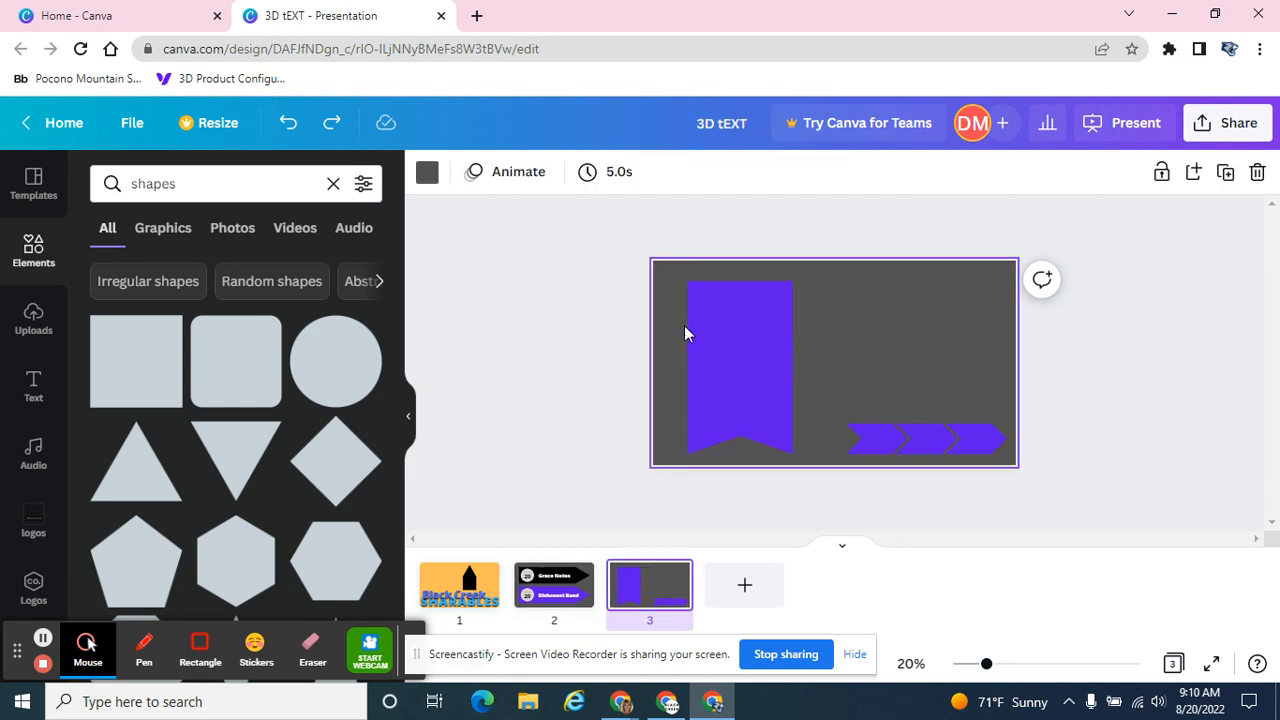
left_click(186, 183)
left_click(710, 401)
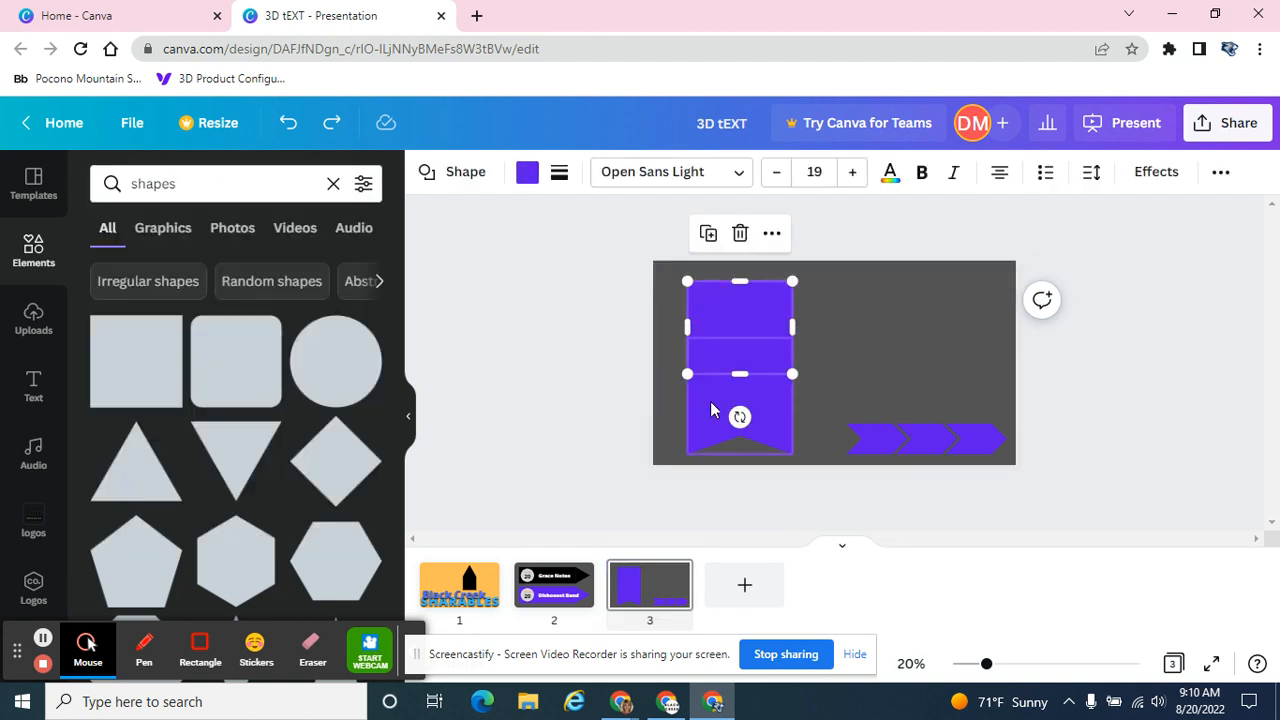
scroll(196, 531, "down", 5)
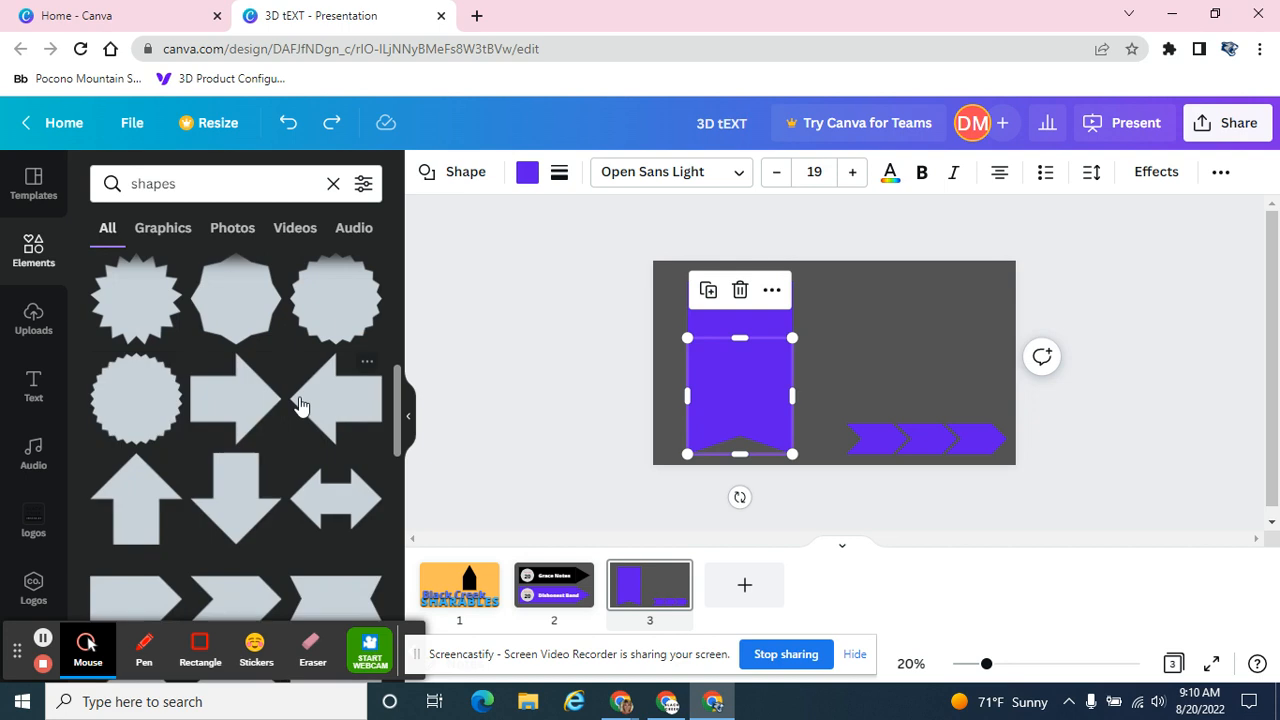
scroll(325, 490, "down", 8)
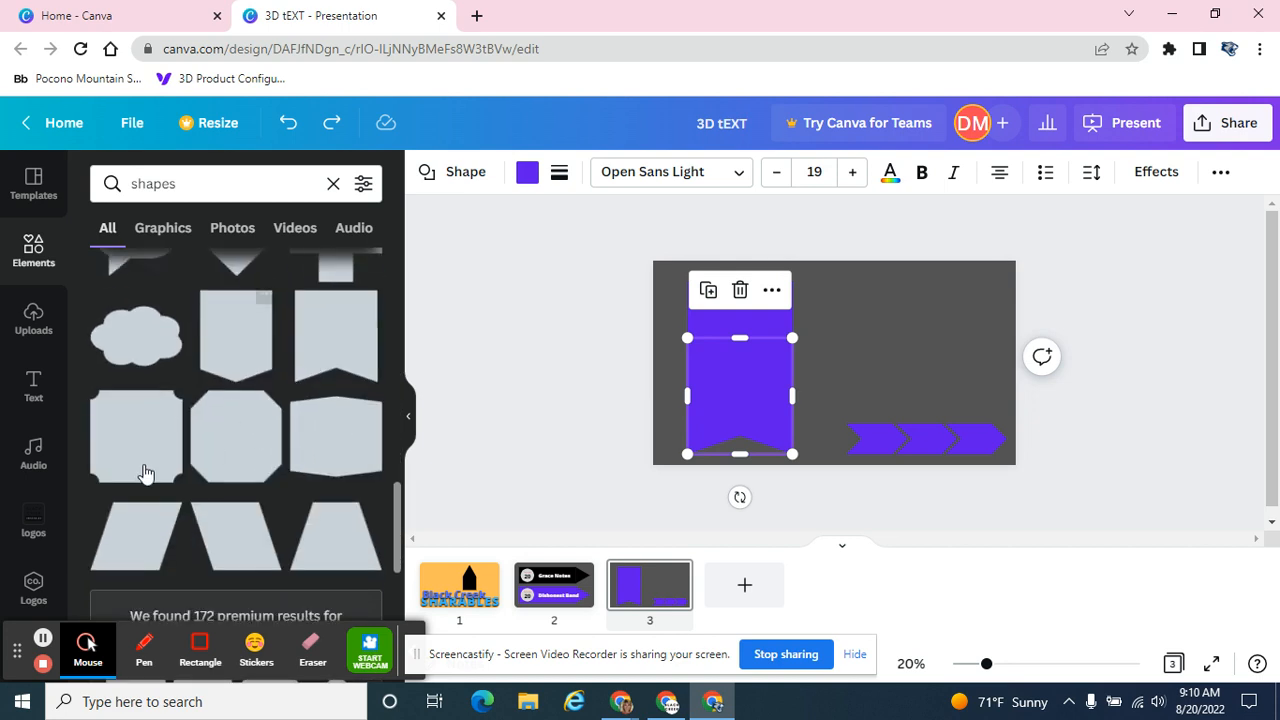
left_click(555, 305)
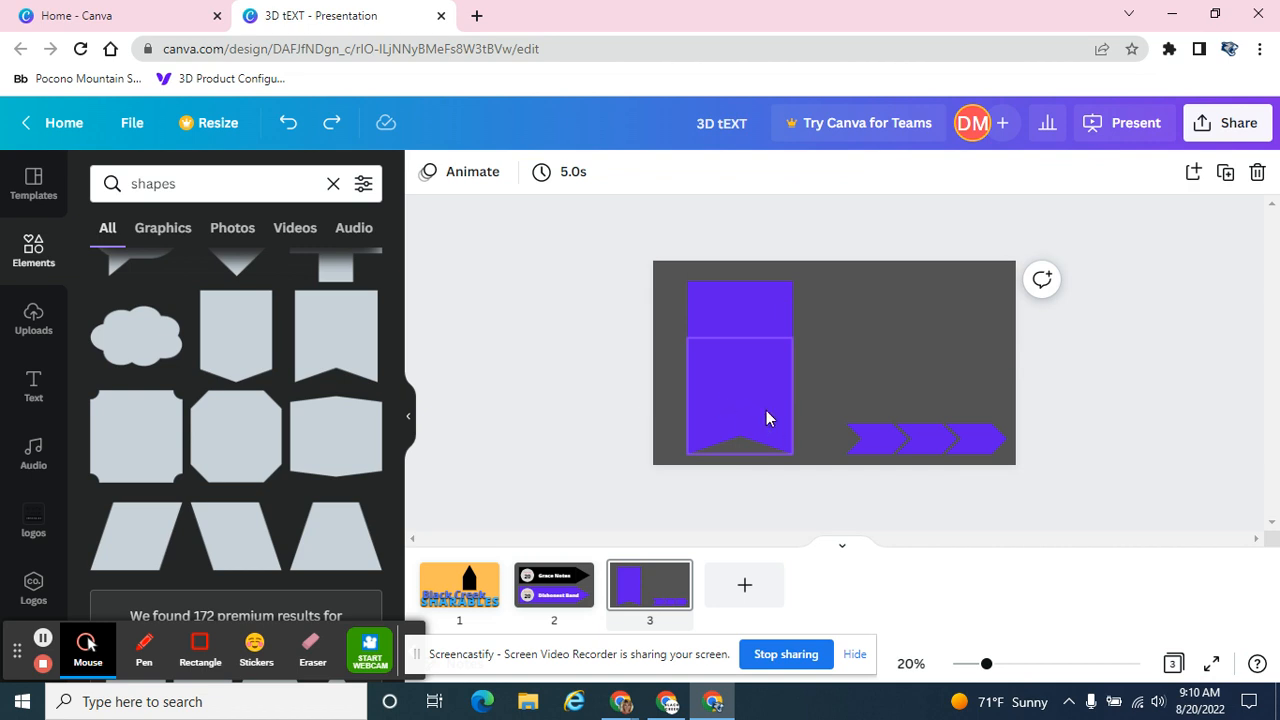
Step: Replace the elements search for shapes with a search for "frames"
left_click(206, 178)
left_click(332, 184)
left_click(248, 184)
type("ma")
key("BackSpace")
key("BackSpace")
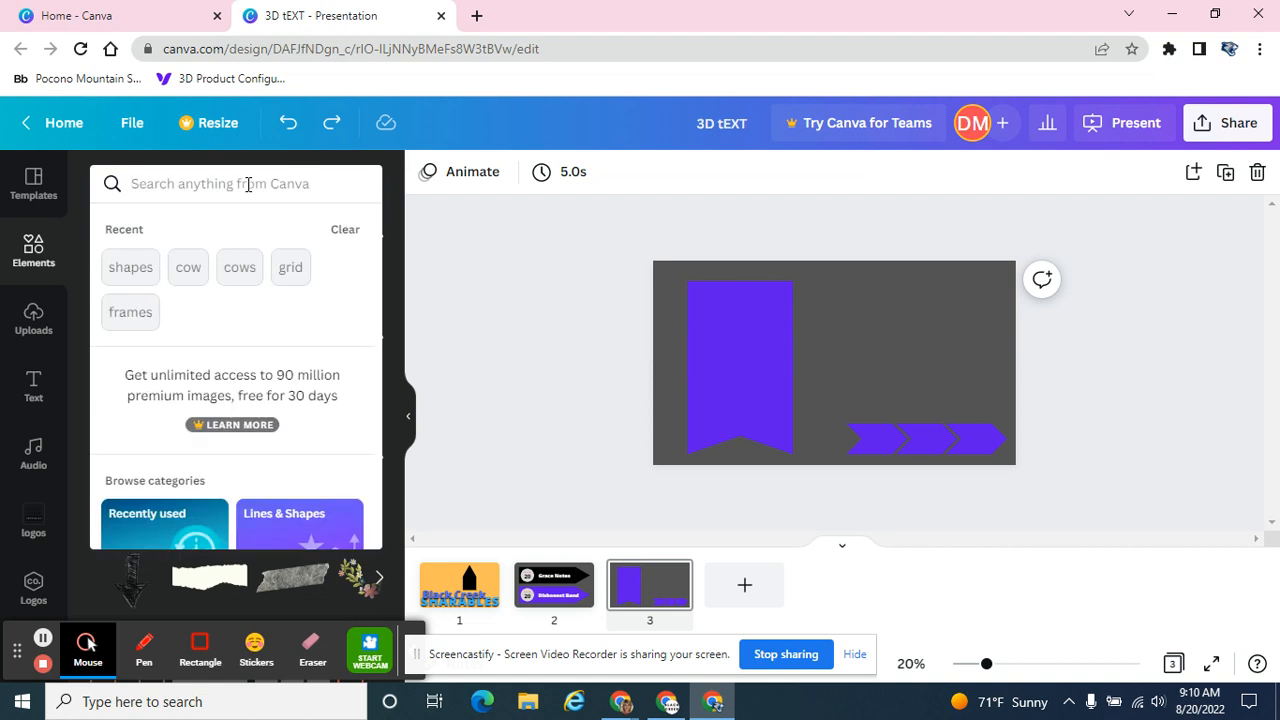
type("frames")
key("Return")
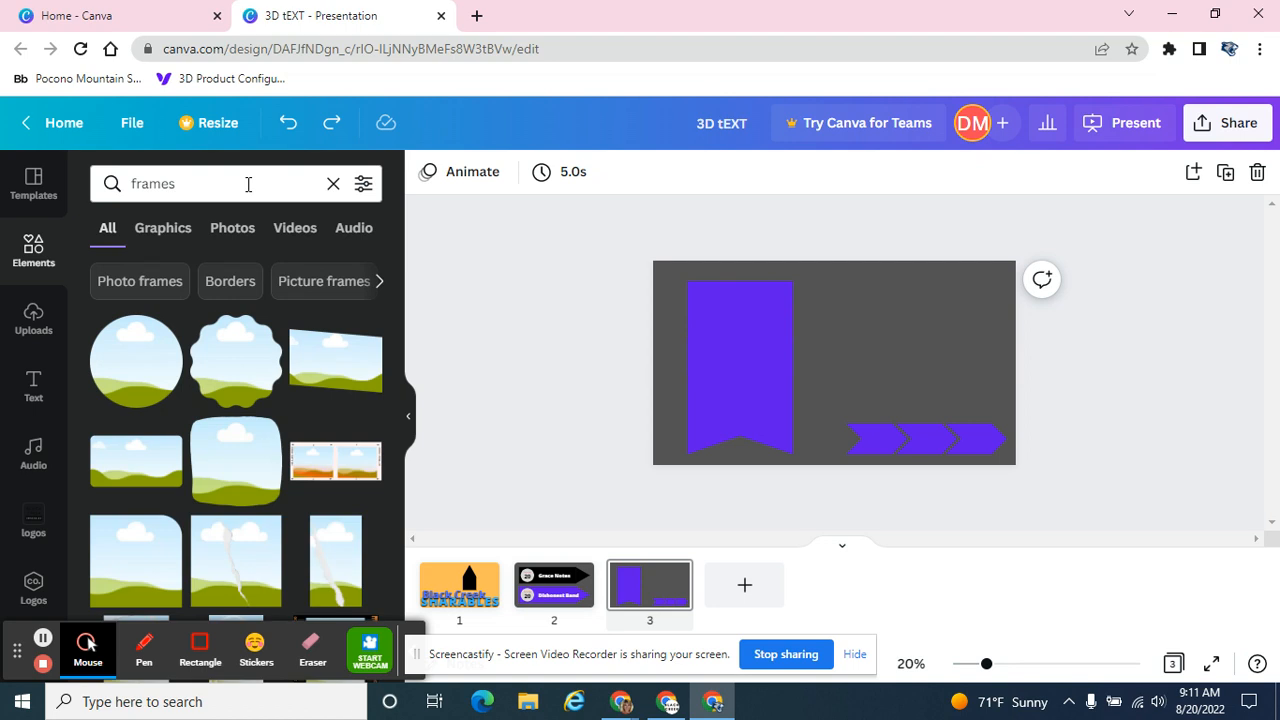
Step: Add the square frame with one rounded corner to page 3, fitted and centered on the upper part of the purple banner
scroll(240, 506, "down", 1)
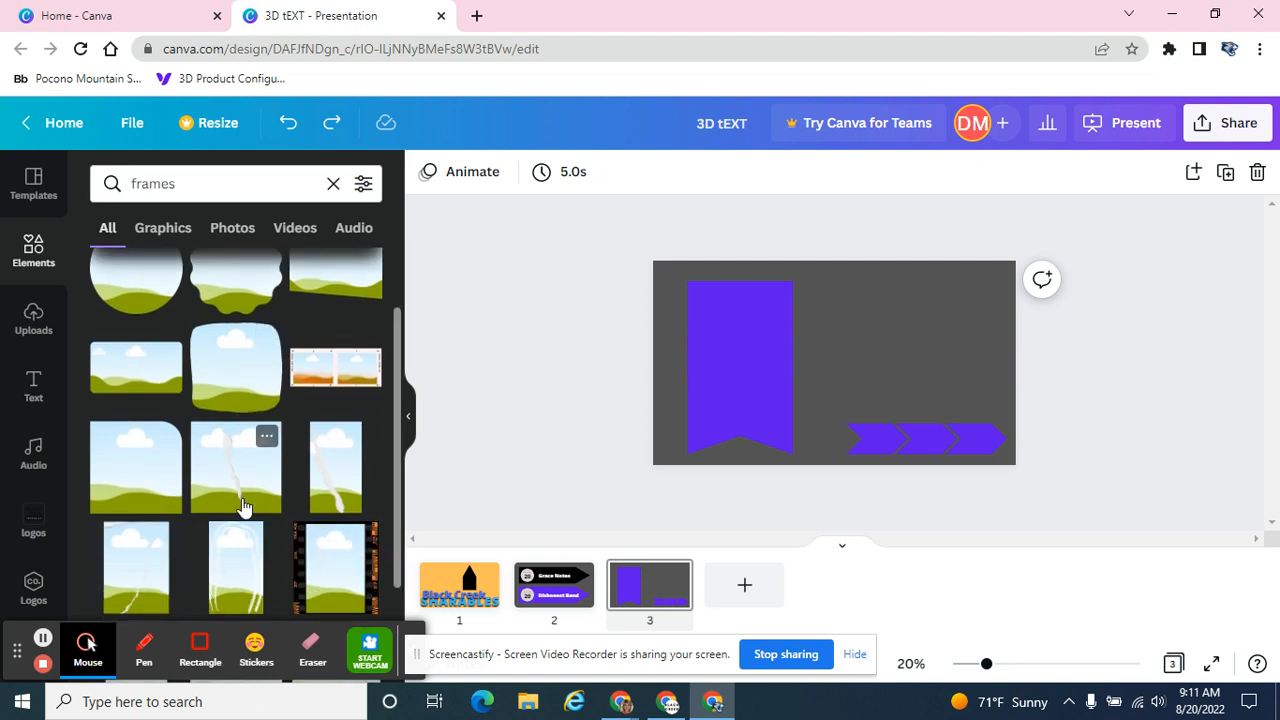
left_click_drag(149, 466, 735, 355)
left_click_drag(687, 390, 733, 347)
key("Up")
key("Up")
key("Up")
key("Up")
key("Up")
key("Right")
key("Right")
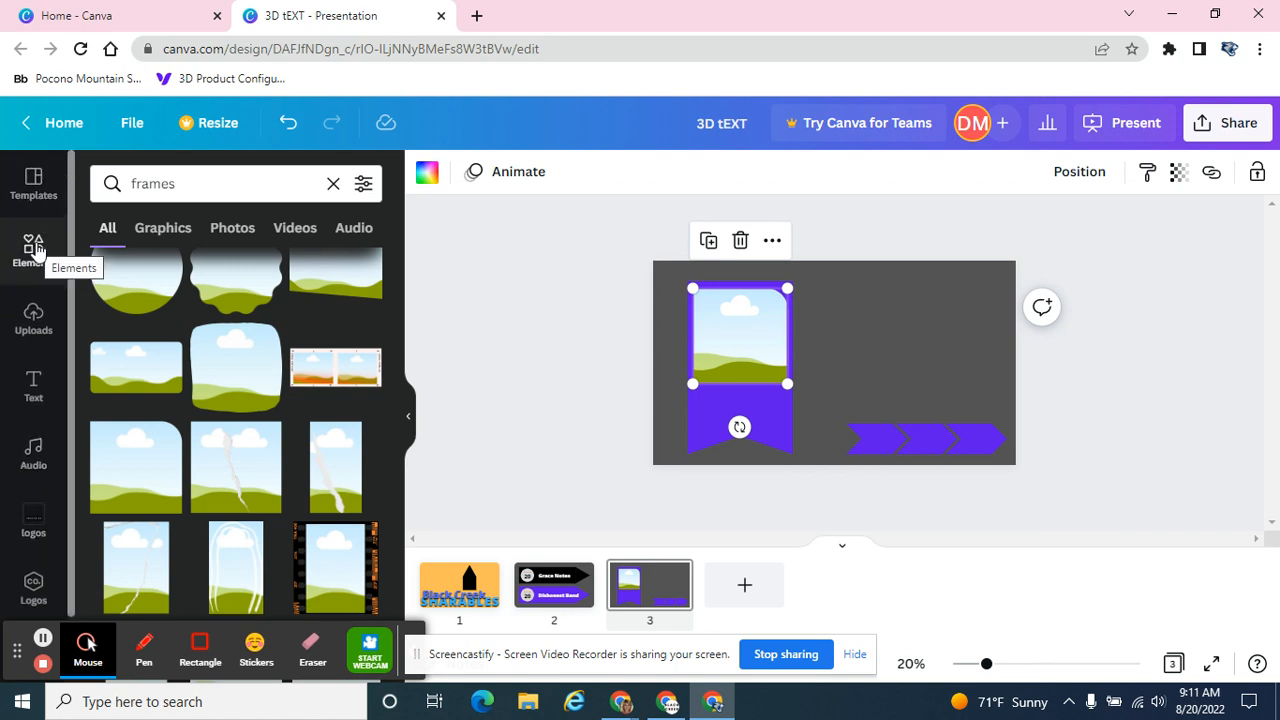
Step: Search the elements for "flower" and fill the banner's frame with the blue flowers graphic
left_click(191, 183)
left_click(333, 183)
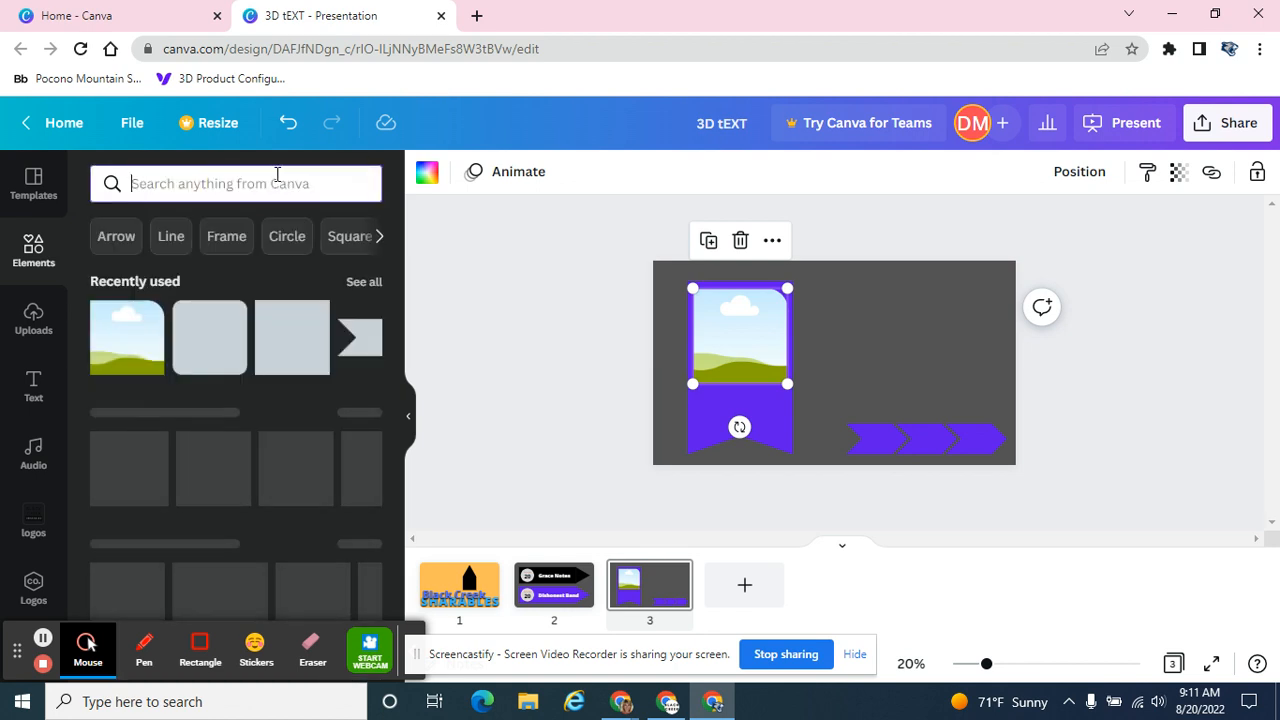
type("flower")
key("Return")
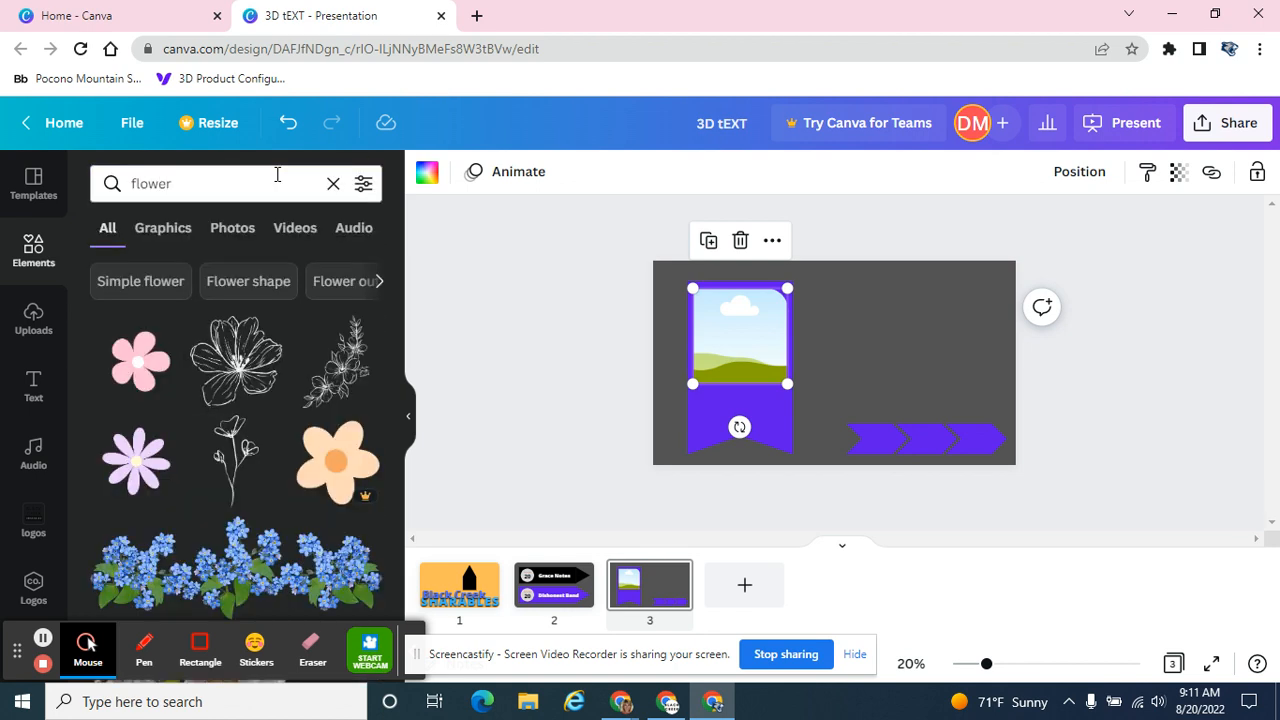
left_click_drag(247, 590, 776, 354)
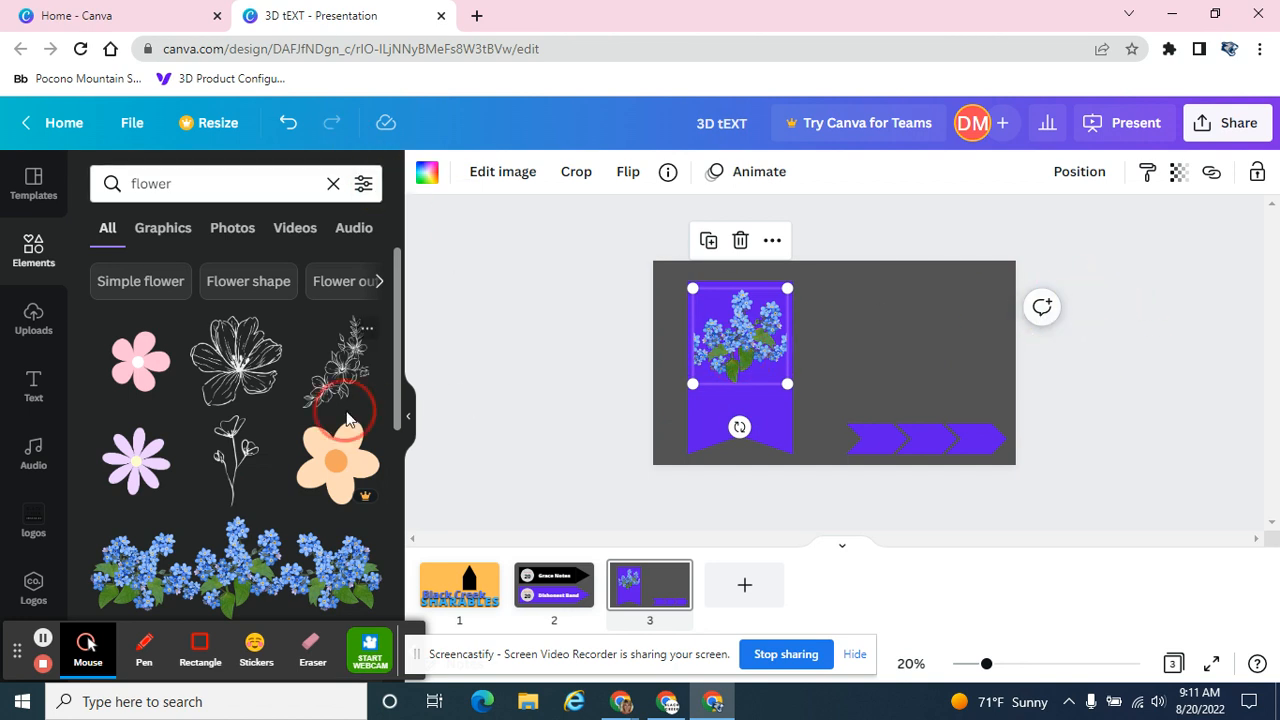
Step: Replace the frame's content with the white lily video from the flower results
scroll(345, 413, "down", 5)
left_click_drag(202, 555, 737, 359)
left_click(1213, 369)
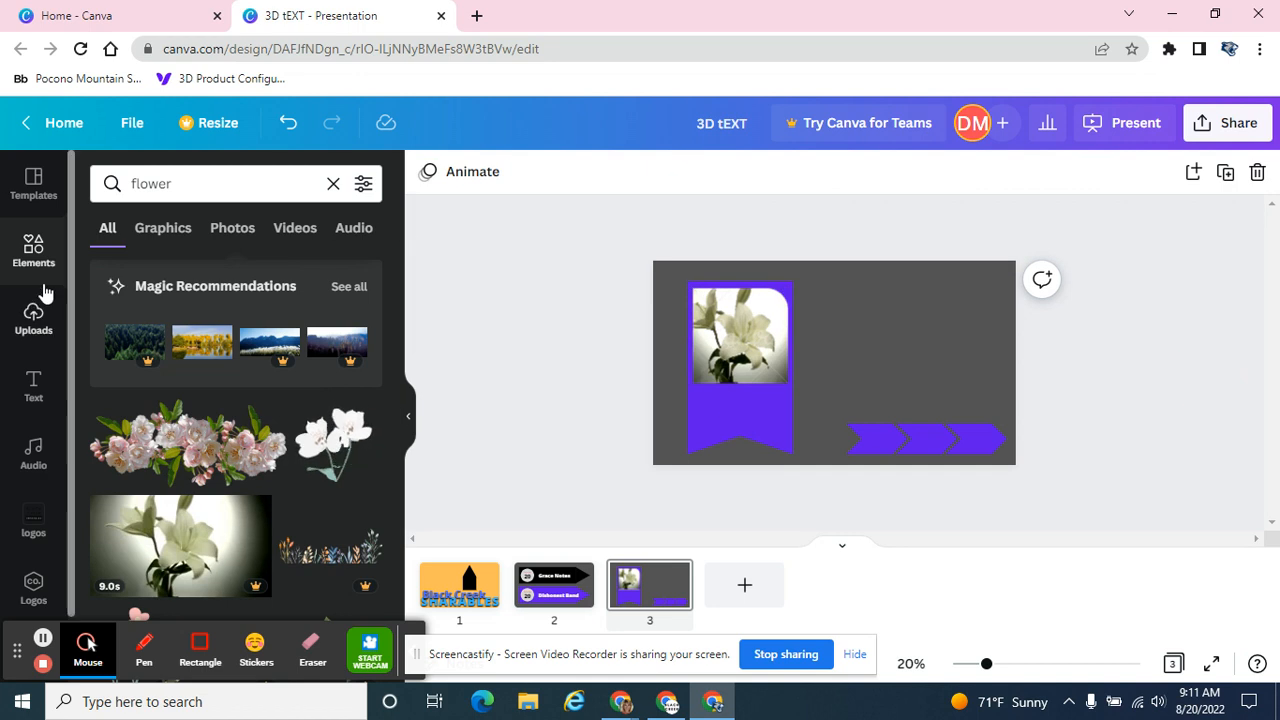
Step: Add a subheading to page 3 reading "Waterlillies August 20 4:00 PM" across three lines
left_click(34, 380)
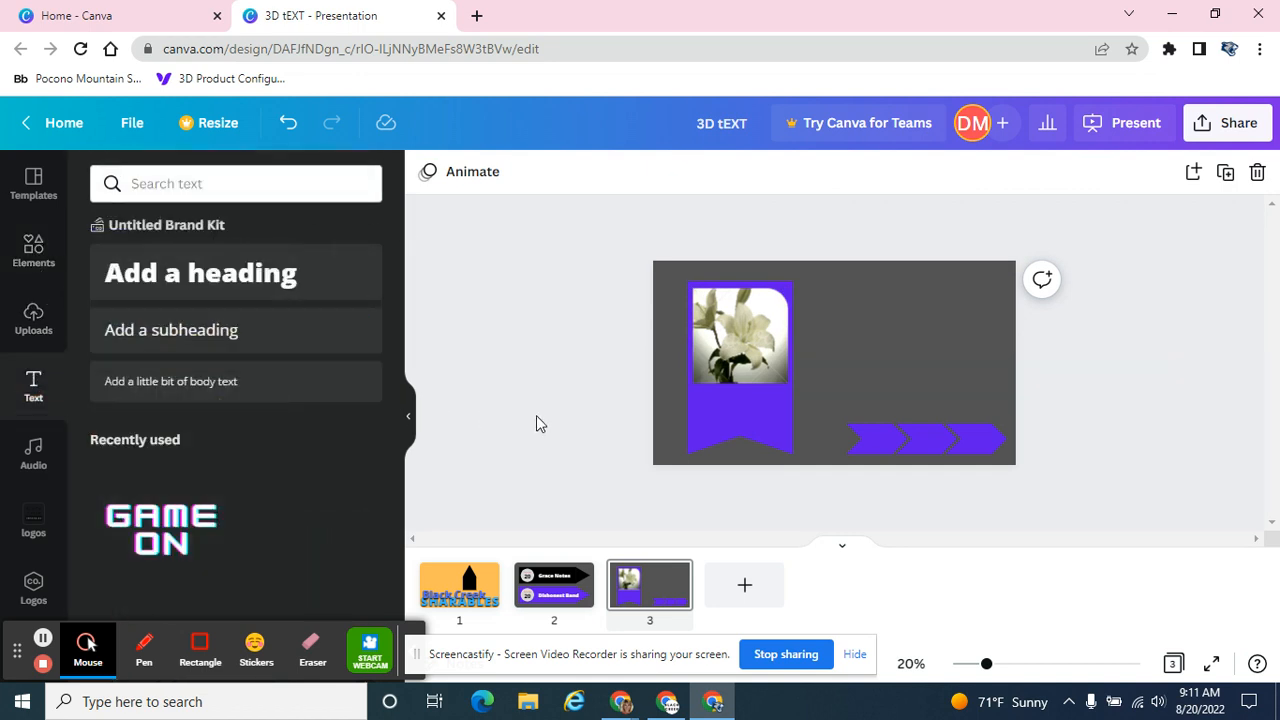
left_click(252, 347)
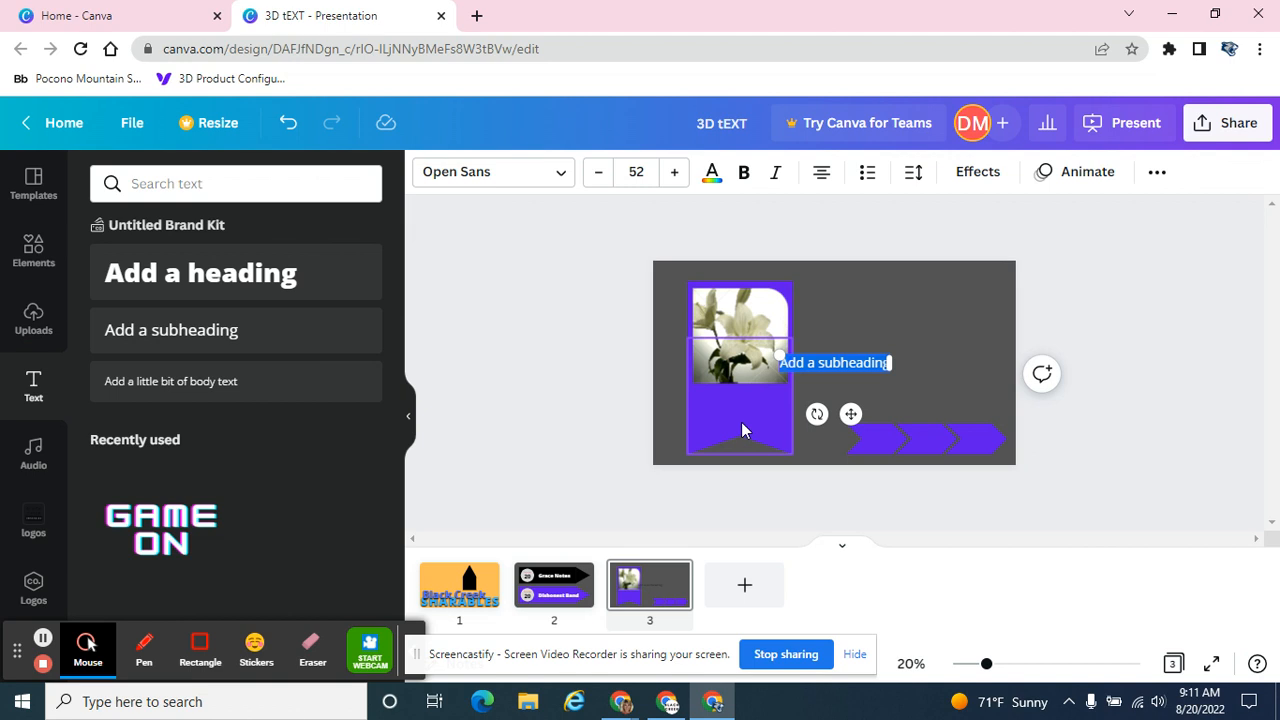
type("Waterlillies A")
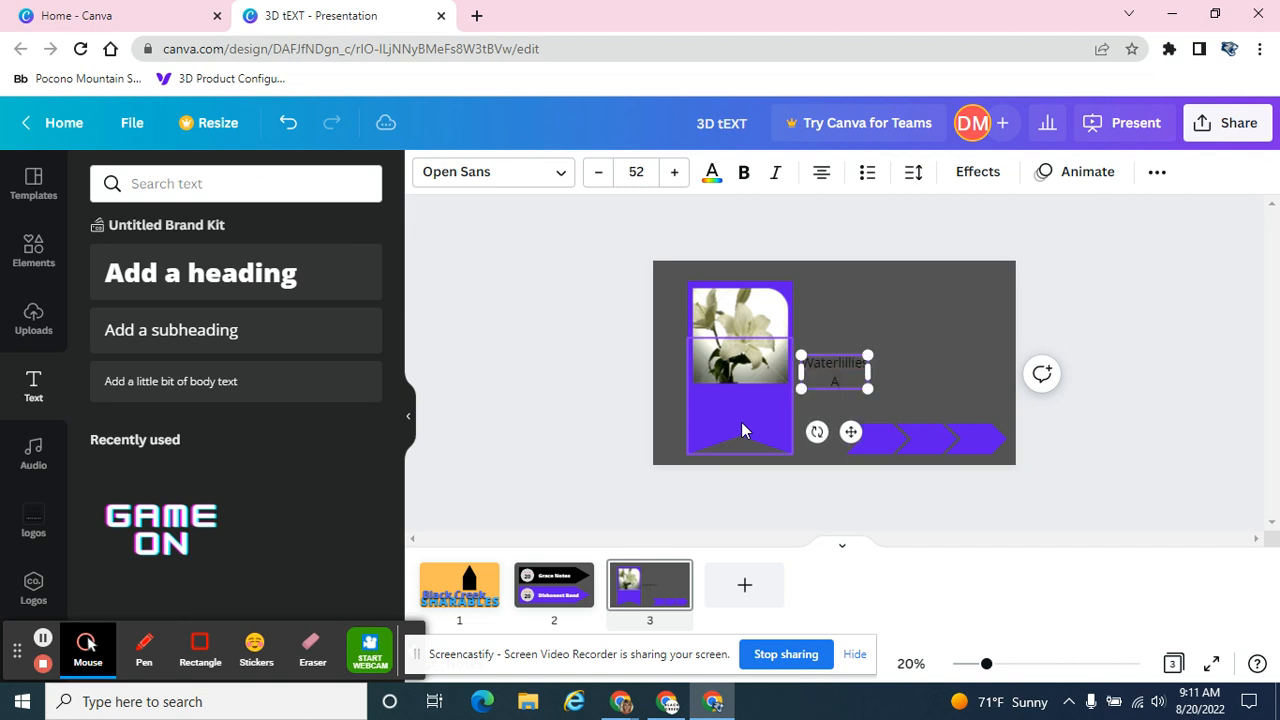
type("ugust 20 4P")
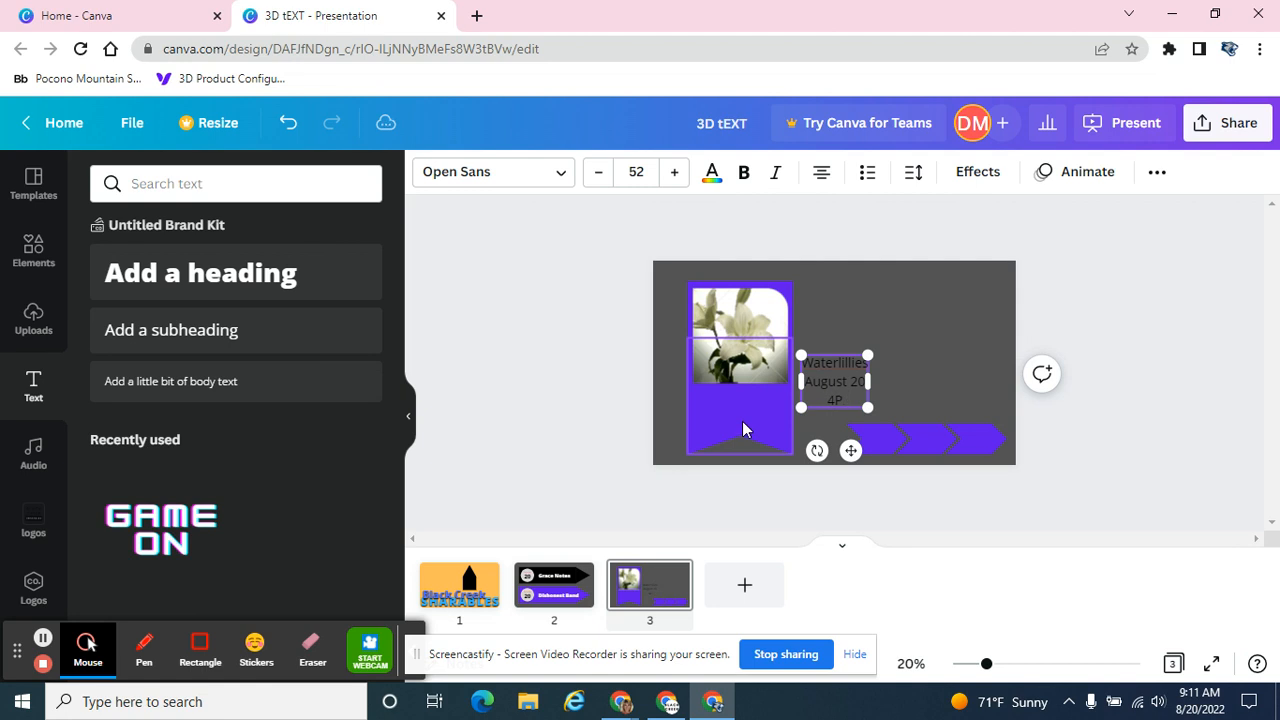
key("BackSpace")
type(":00 PM")
left_click(1138, 335)
Step: Place the Waterlillies text on the banner below the flower frame and color all of it white
left_click_drag(844, 370, 750, 403)
double_click(750, 400)
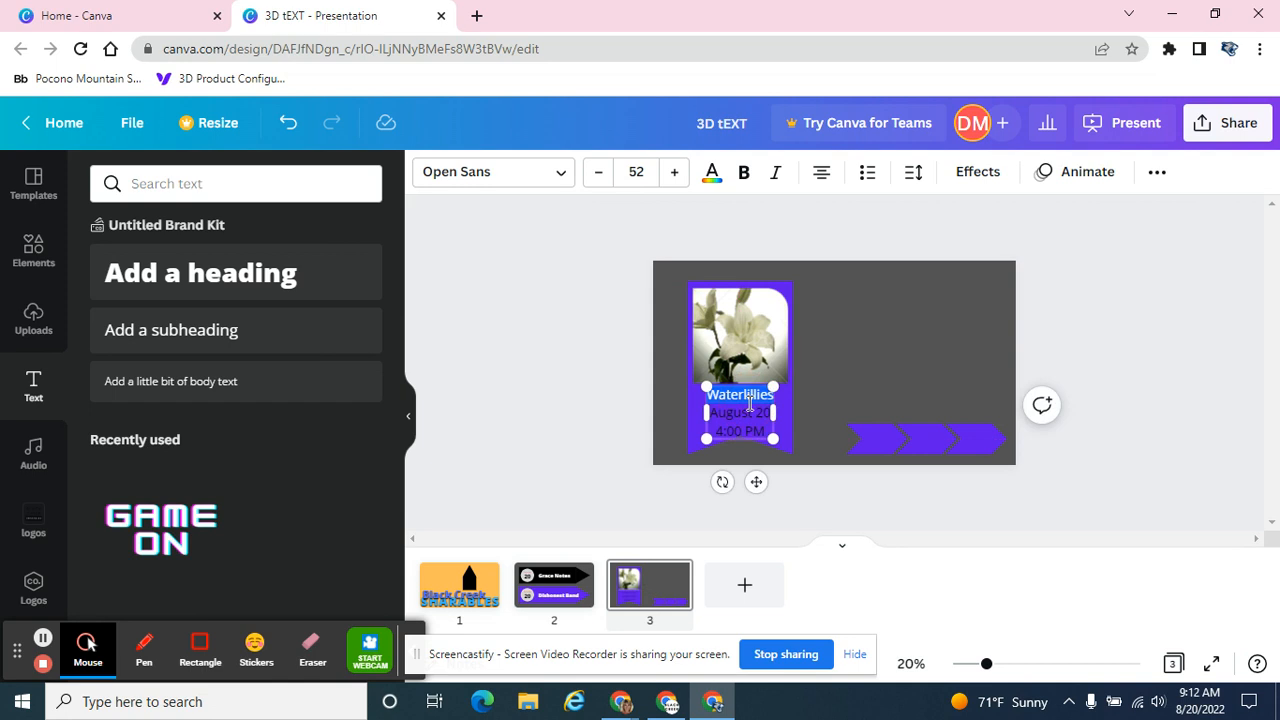
key("ctrl+a")
left_click(712, 172)
left_click(260, 320)
left_click(523, 300)
left_click(560, 311)
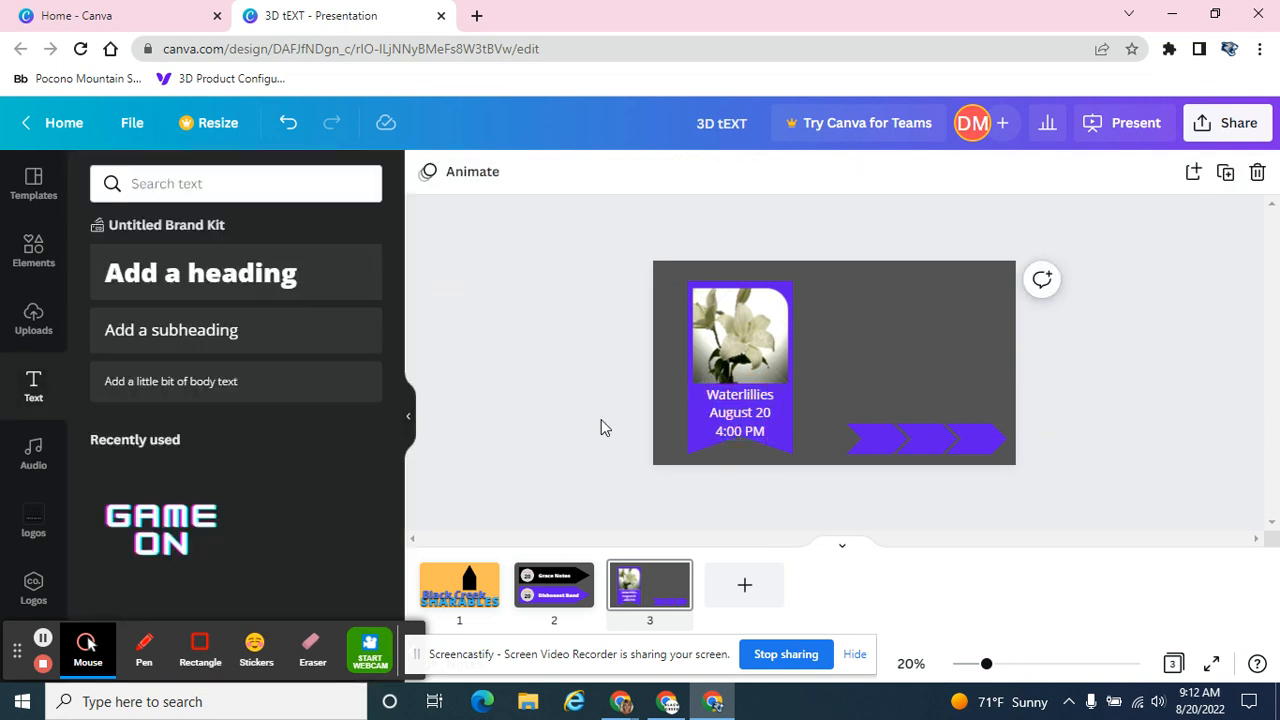